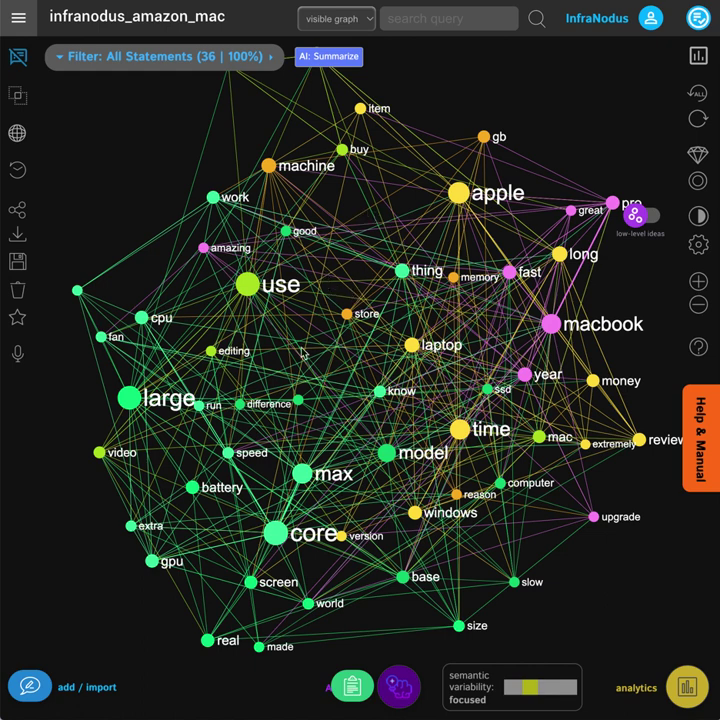
Step: Preview the apple and macbook keyword filters, resetting each back to the full graph
left_click(462, 197)
left_click(462, 197)
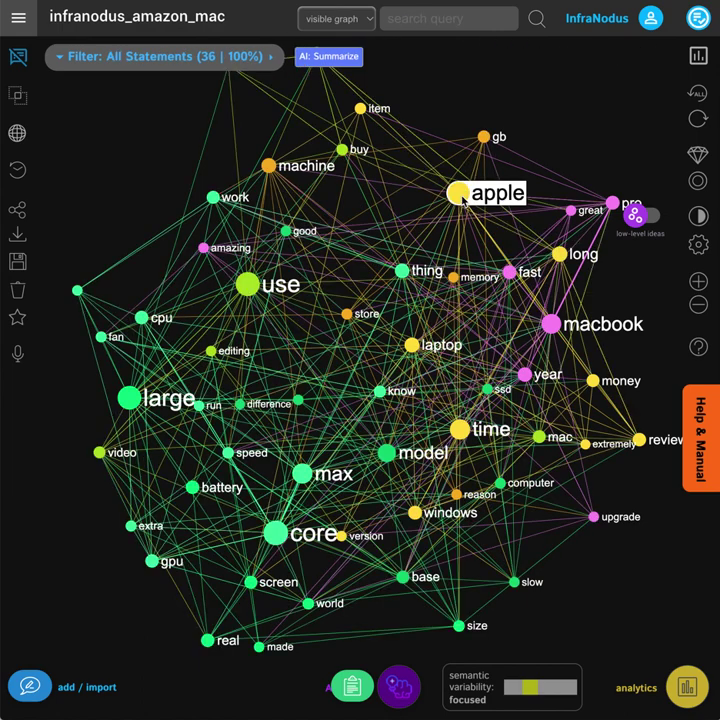
left_click(551, 325)
left_click(551, 325)
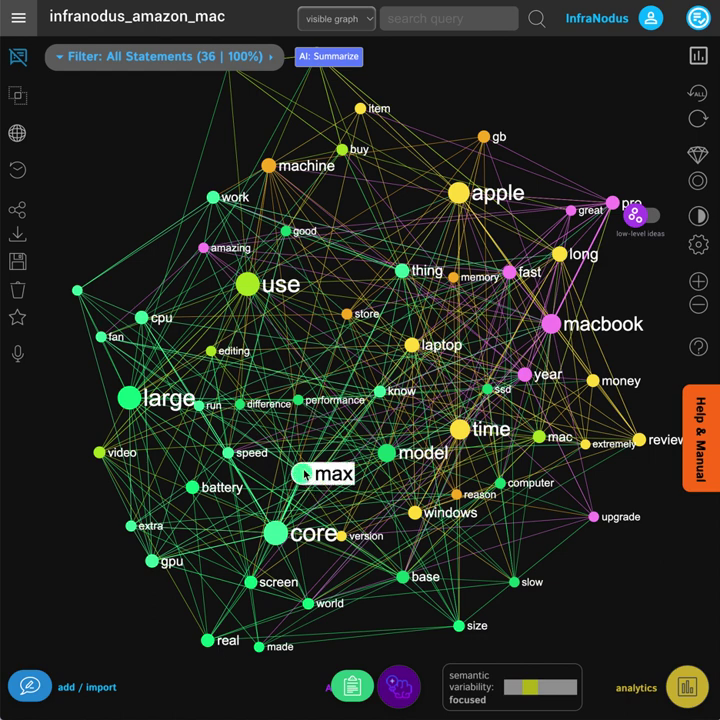
Step: Filter the graph to statements with both battery and extra and show the matching review
left_click(192, 488)
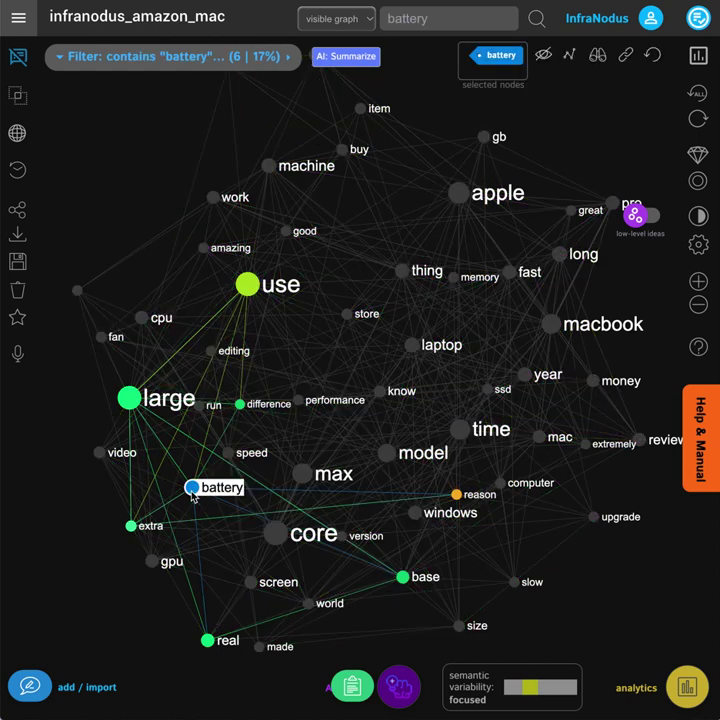
left_click(132, 525)
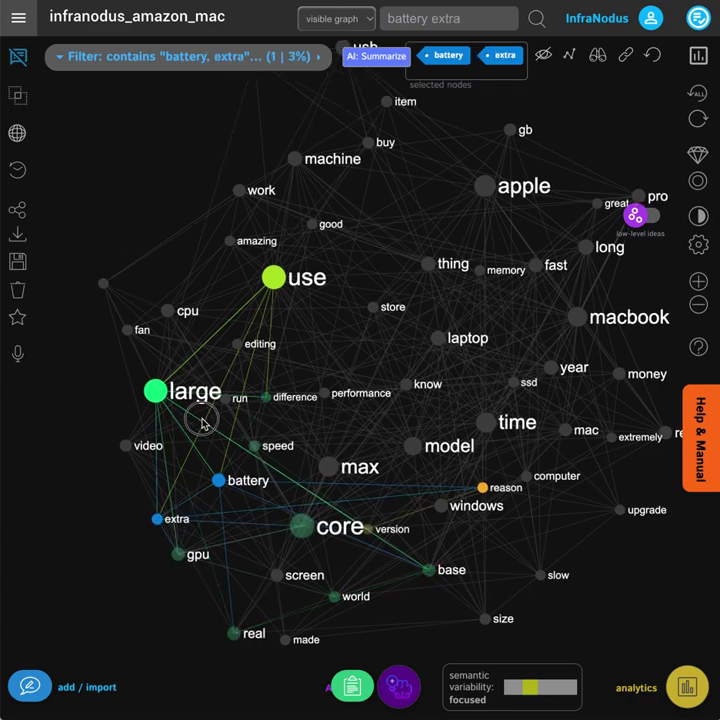
left_click(18, 57)
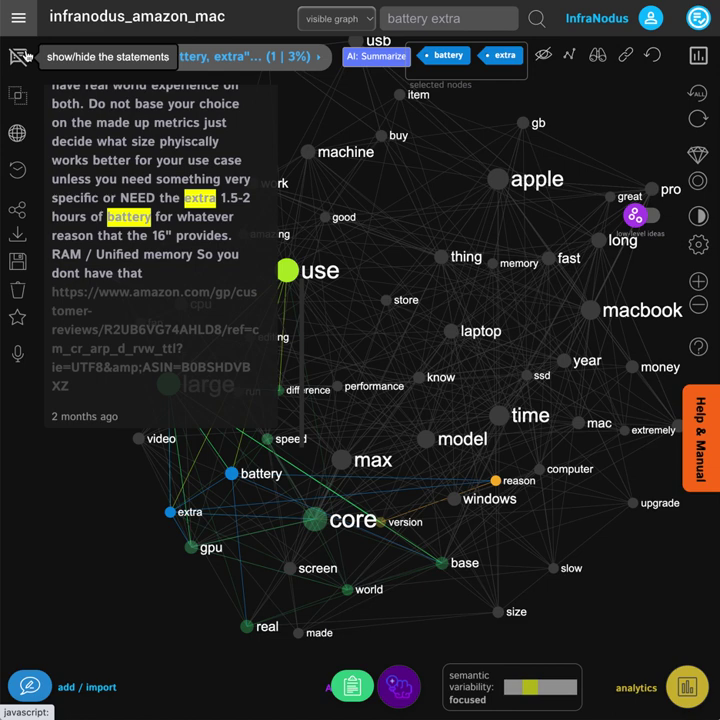
Step: Hide the statements list and deselect battery and extra to restore all 36 statements
left_click(18, 57)
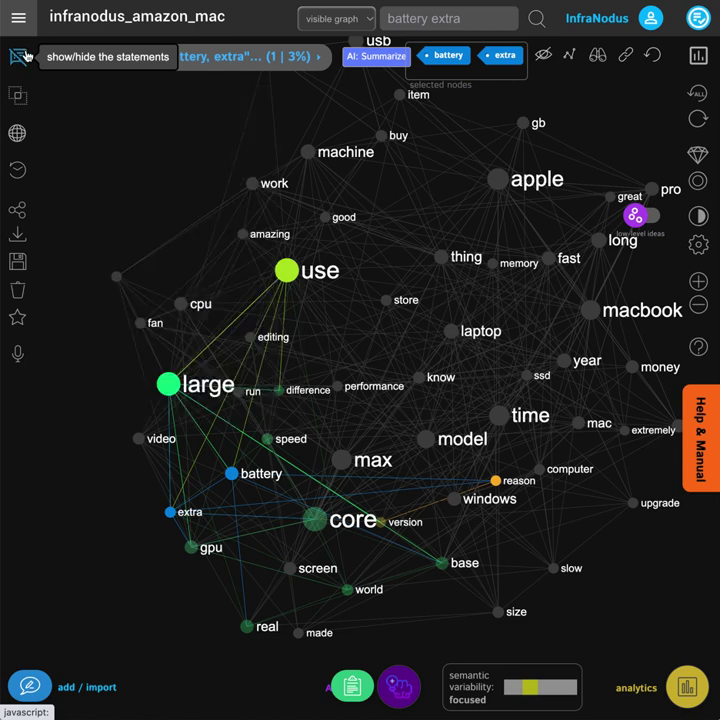
left_click(231, 474)
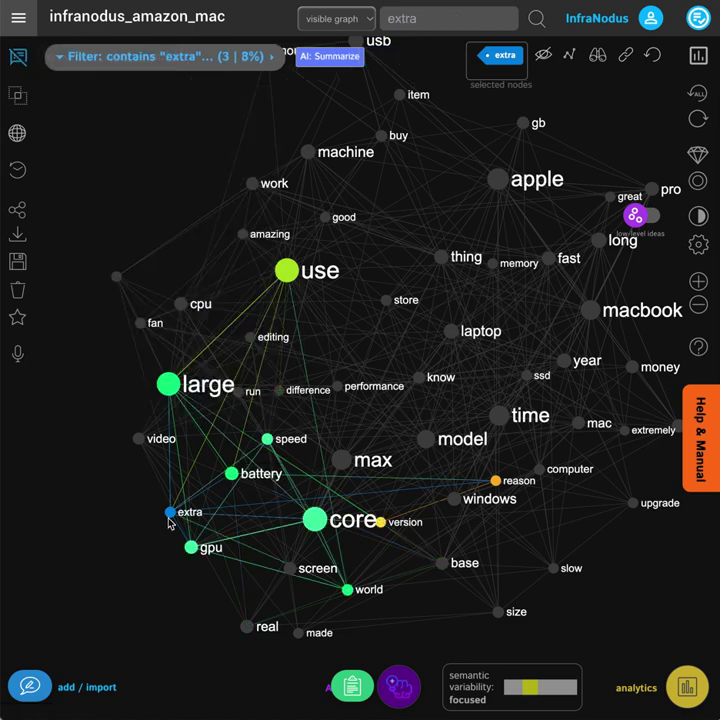
left_click(171, 512)
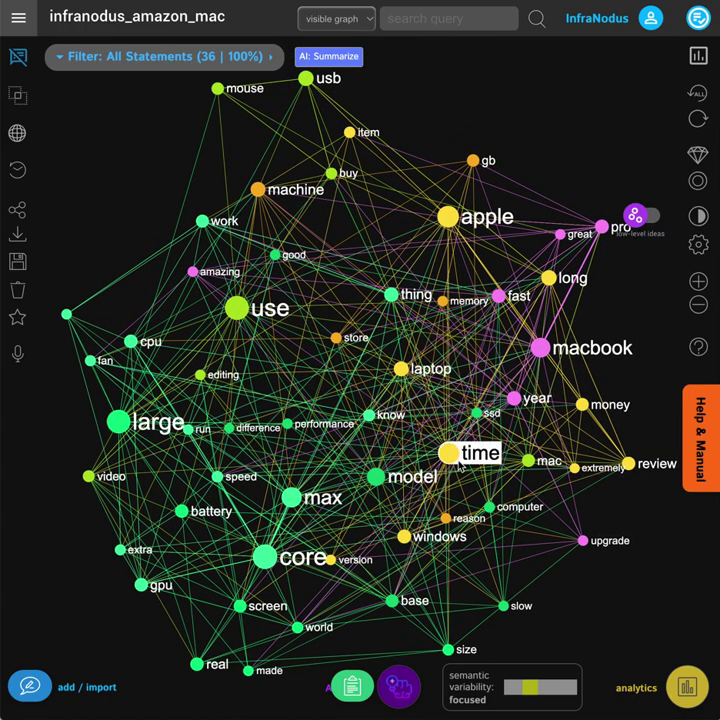
Step: Turn on AI-named topic cluster labels and show sentiment analytics: 69% positive, 22% negative, 8% neutral
left_click(401, 369)
left_click(401, 369)
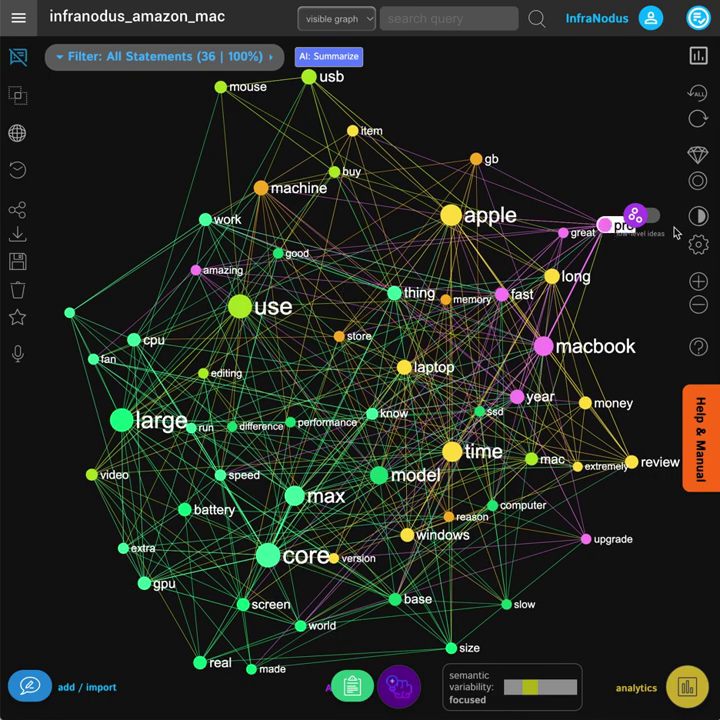
left_click(641, 217)
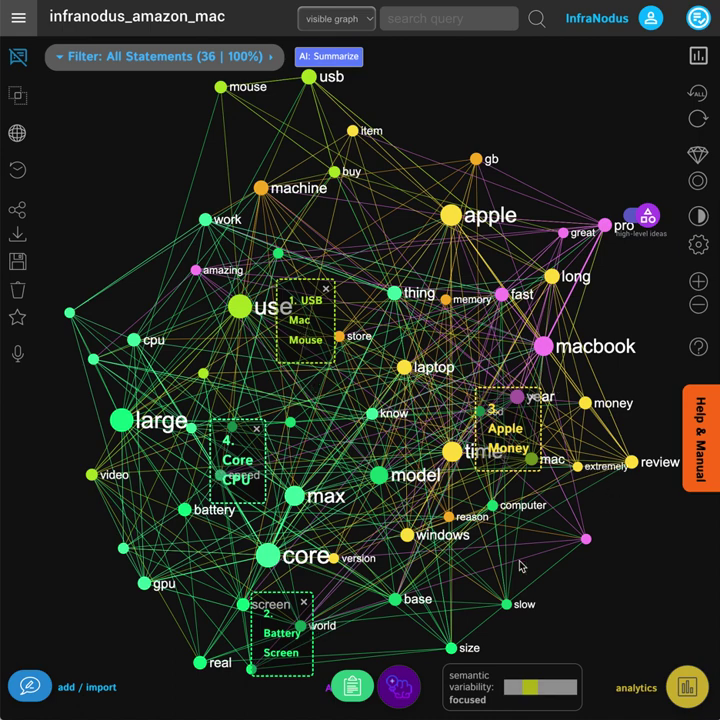
left_click(688, 686)
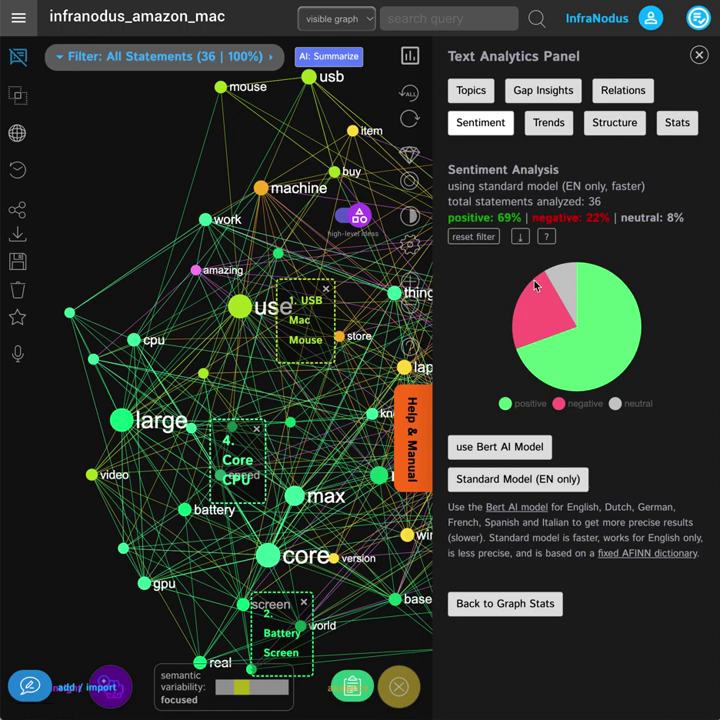
Step: Preview each topic cluster filter: USB Mac Mouse, Battery Screen, Apple Money and Core CPU
left_click(471, 91)
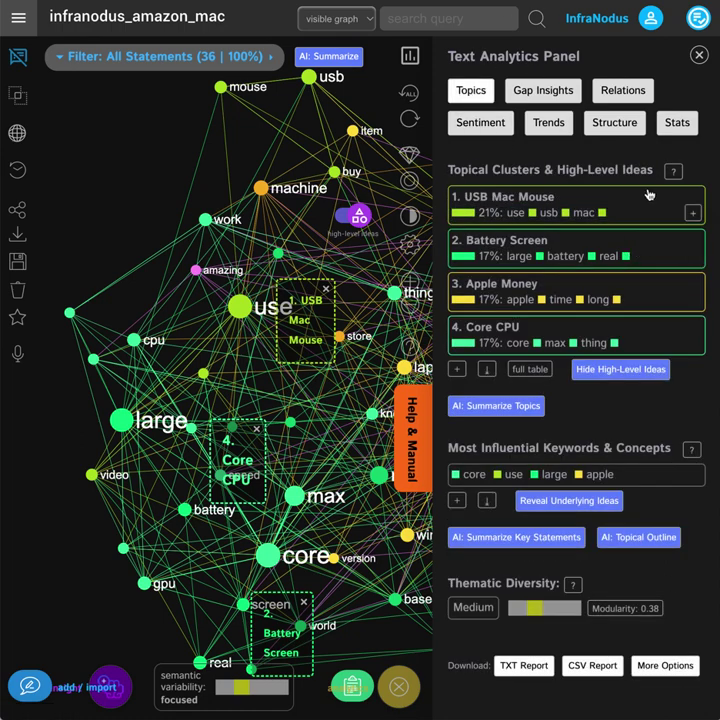
left_click(637, 201)
left_click(632, 243)
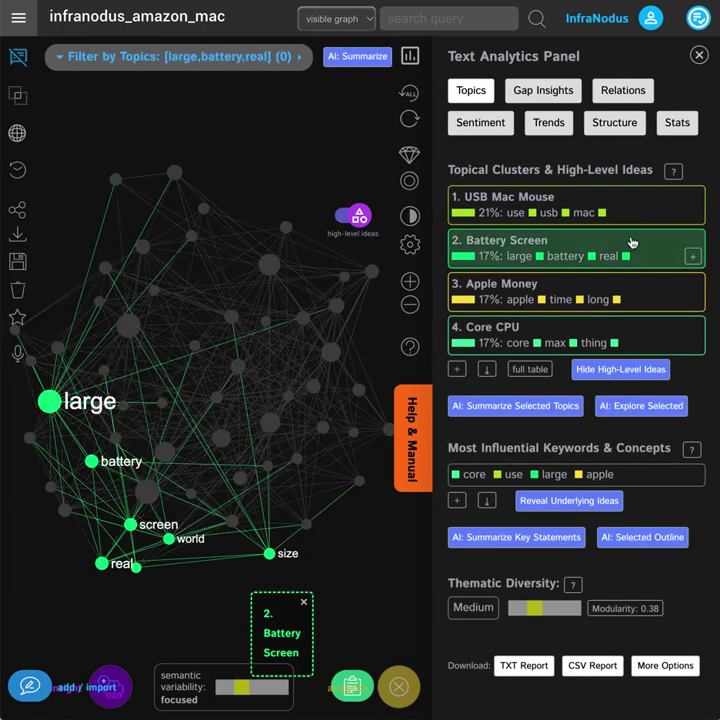
left_click(632, 243)
left_click(630, 288)
left_click(630, 290)
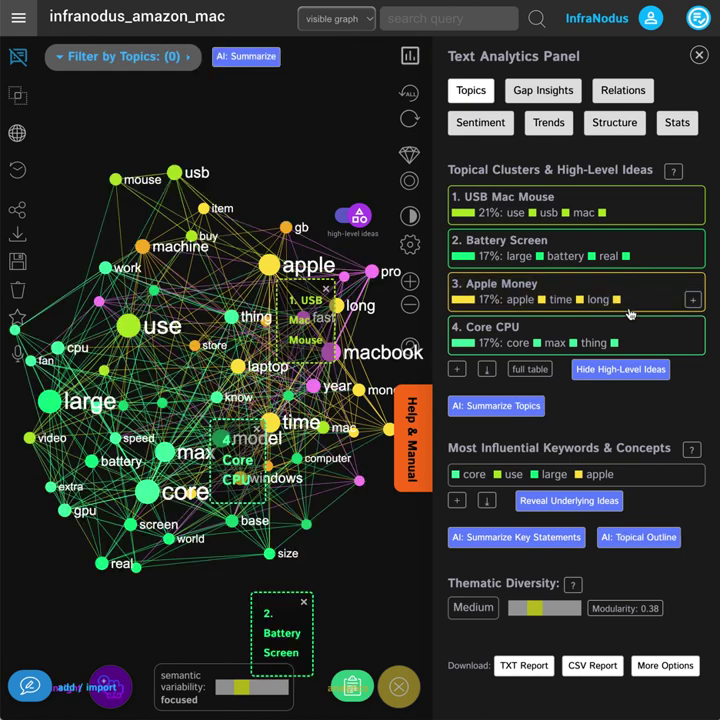
left_click(627, 332)
left_click(627, 332)
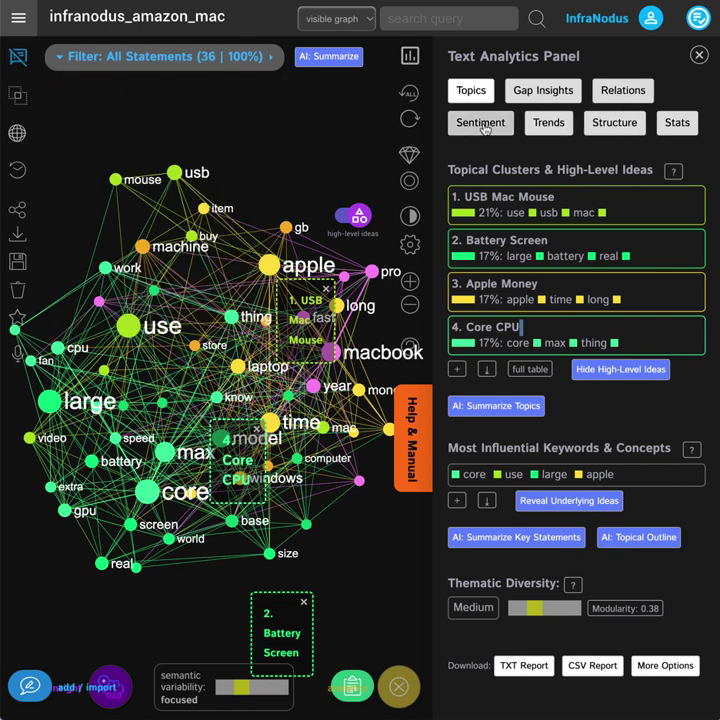
Step: Check the sentiment breakdown, close the analytics panel, and list the statement filters
left_click(481, 123)
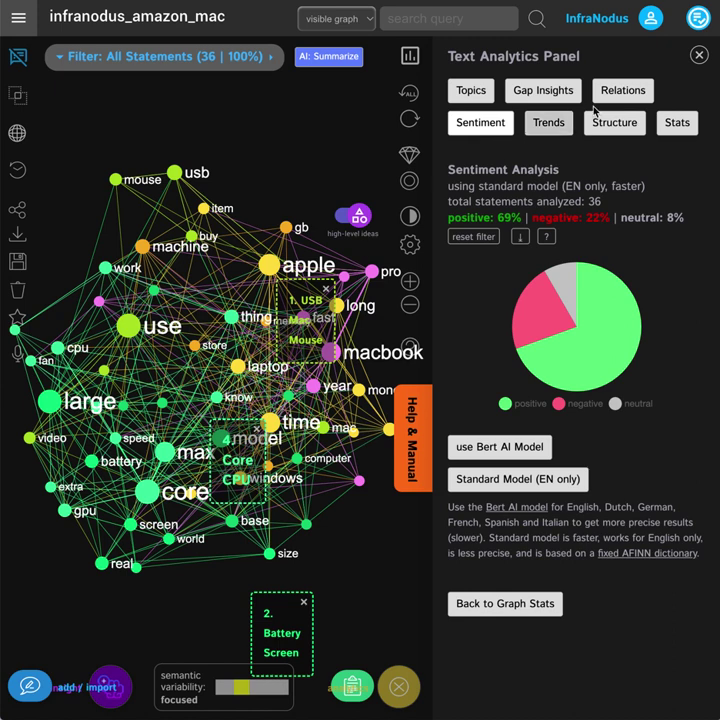
left_click(699, 55)
left_click(231, 57)
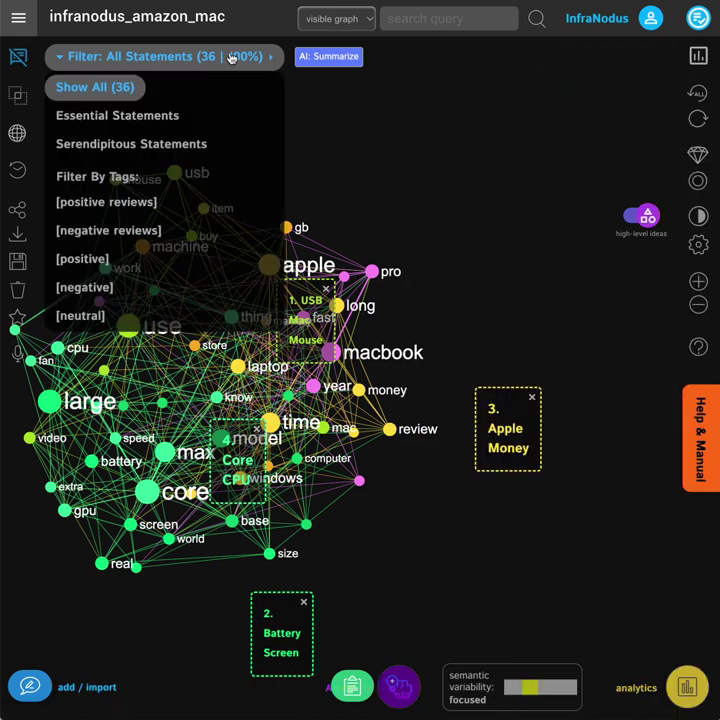
Step: Filter to the 10 negative reviews, remove cluster labels, and focus on the apple node
left_click(111, 233)
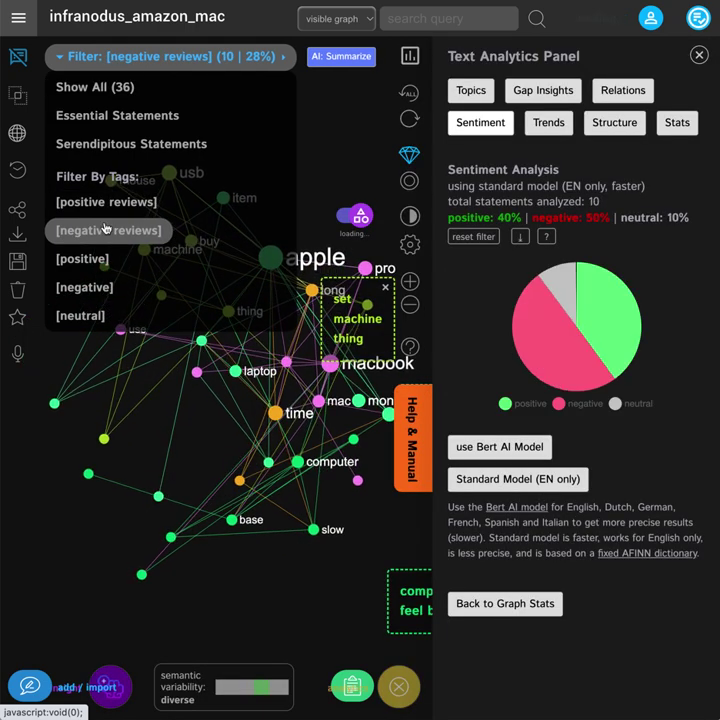
left_click(698, 55)
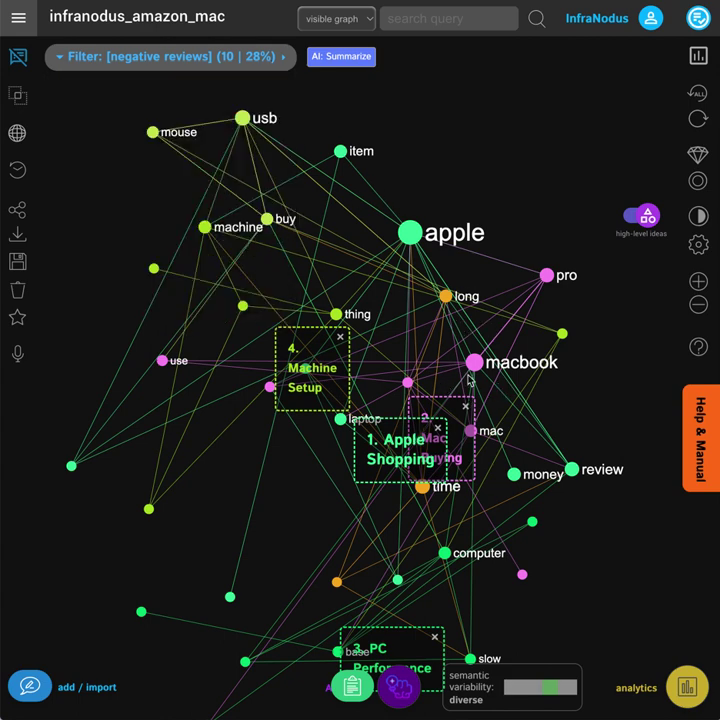
left_click(645, 217)
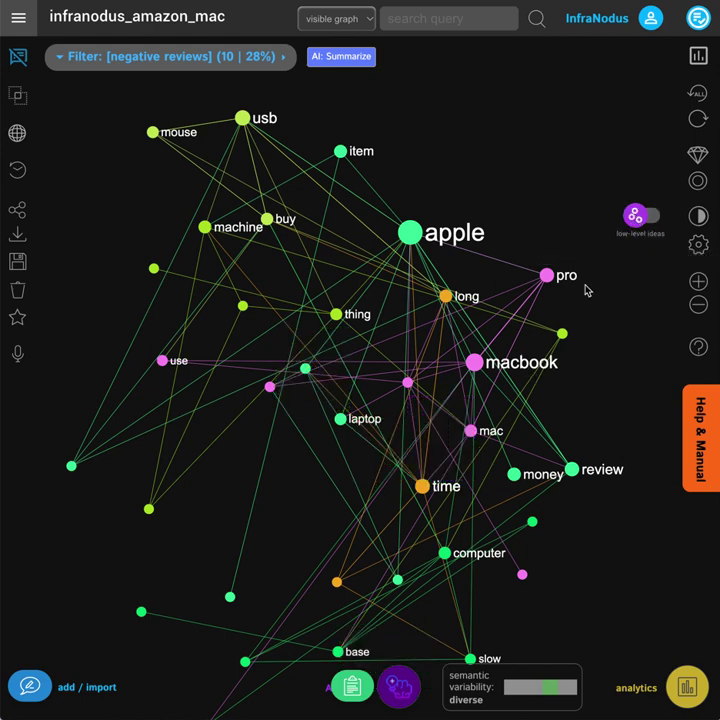
left_click(412, 232)
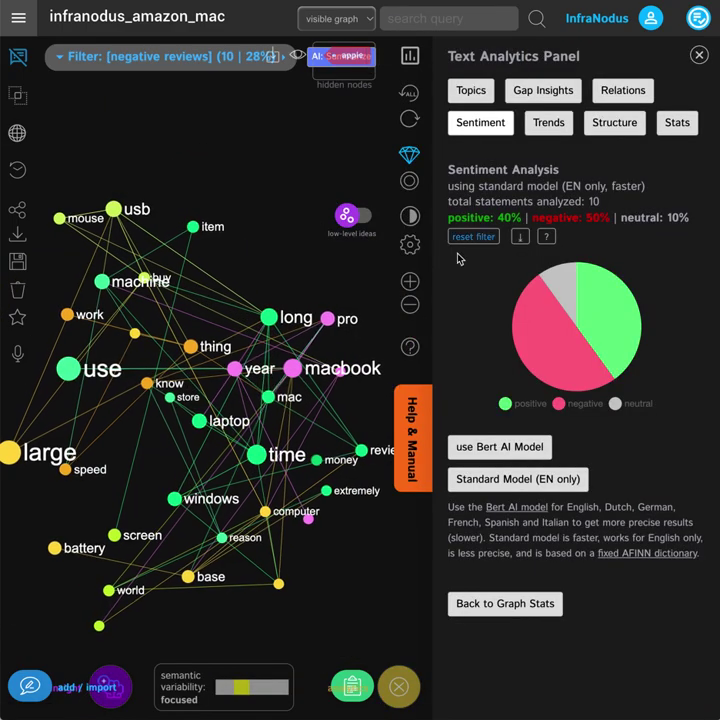
Step: Lower the Node Filters degree slider to 0 so every node shows, including weakly connected words
left_click(698, 55)
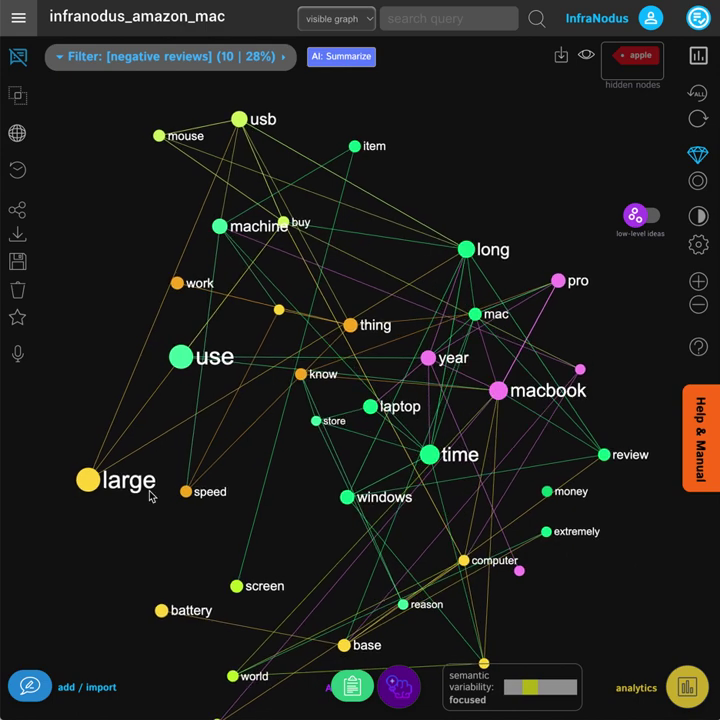
left_click(697, 245)
left_click(568, 261)
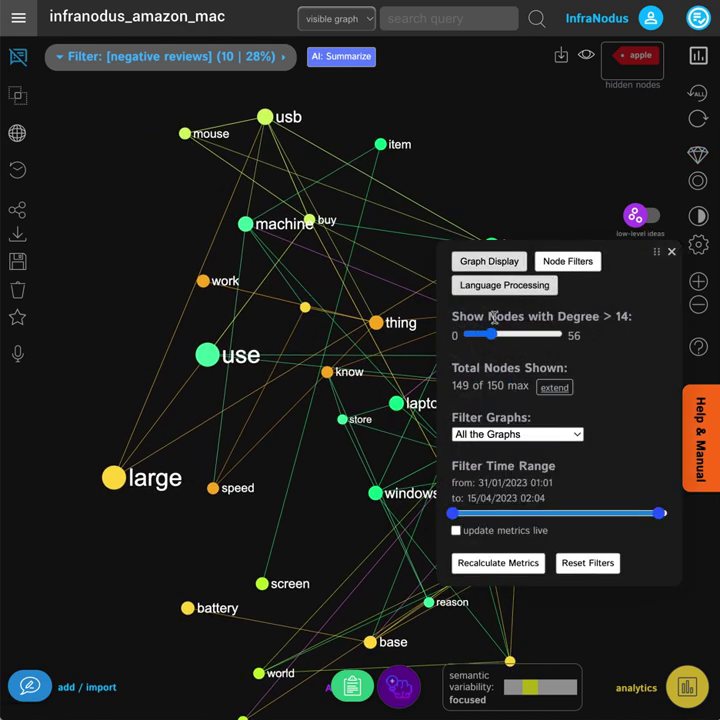
left_click_drag(491, 335, 466, 336)
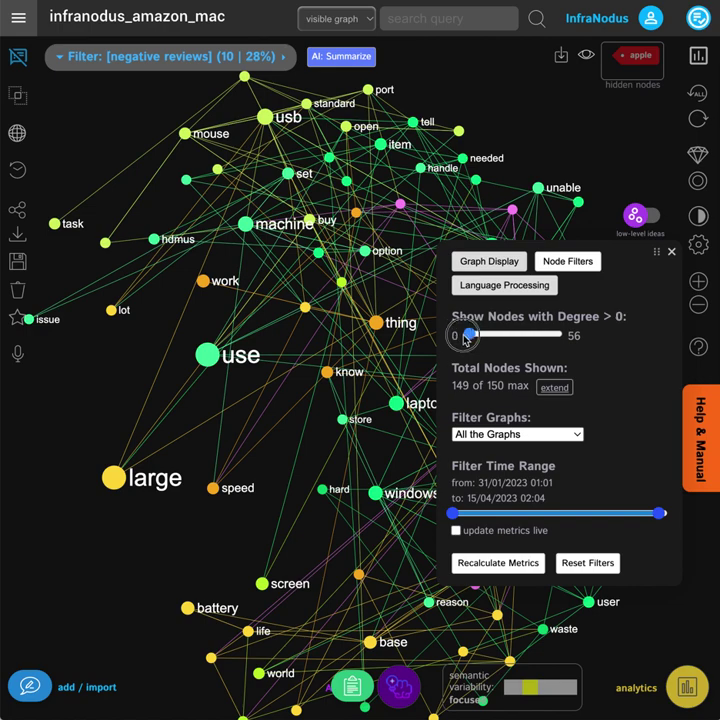
left_click(672, 255)
mouse_move(395, 270)
left_mouse_down()
mouse_move(357, 297)
mouse_move(385, 282)
left_mouse_up()
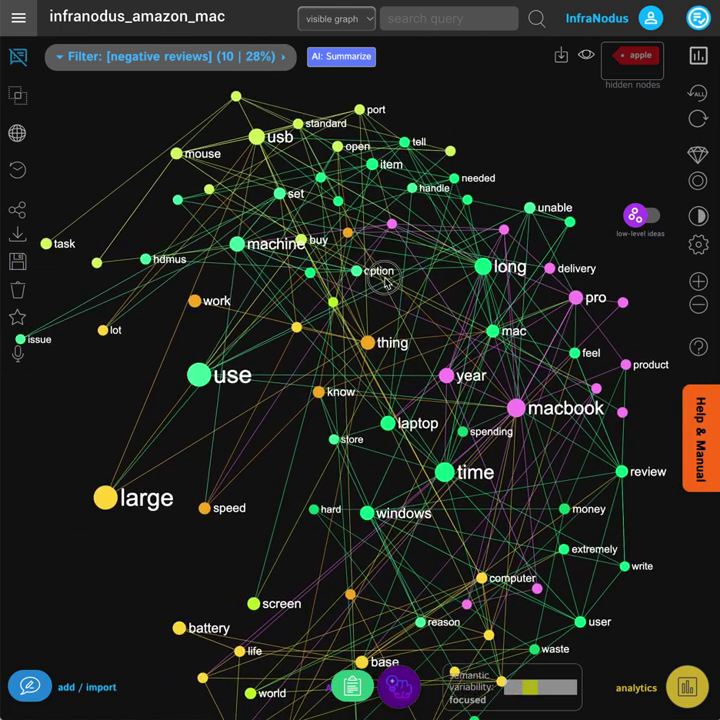
Step: Turn the AI topic cluster labels back off via Analytics > Topics, then close the panel
left_click(642, 215)
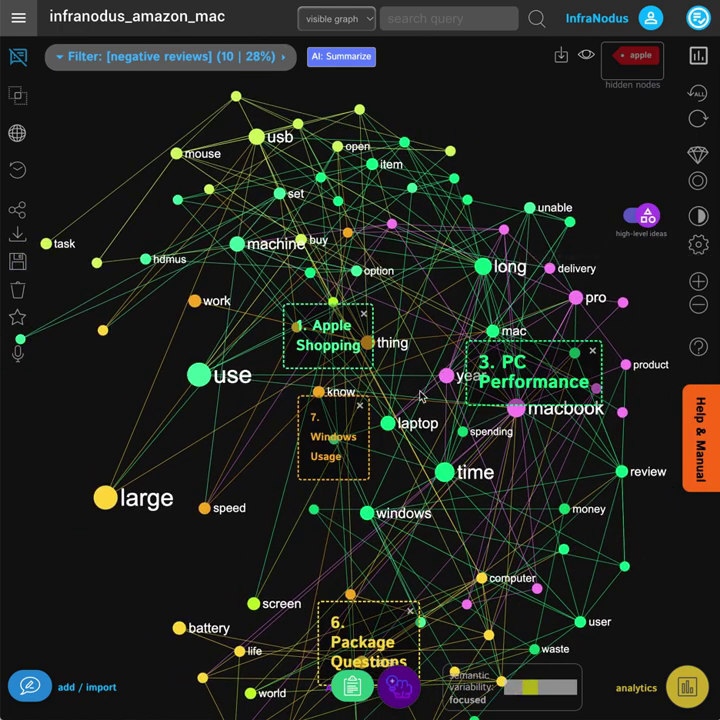
left_click_drag(421, 396, 405, 338)
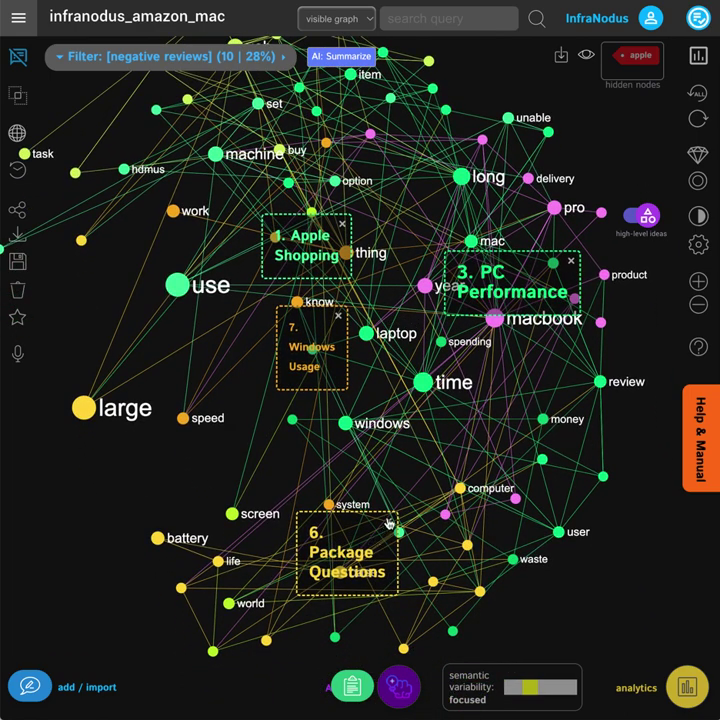
left_click(390, 522)
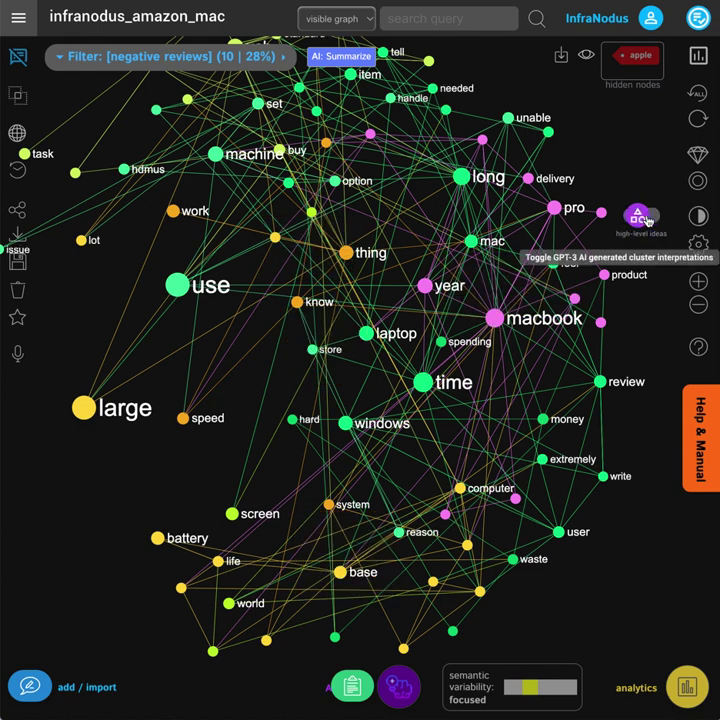
left_click(686, 687)
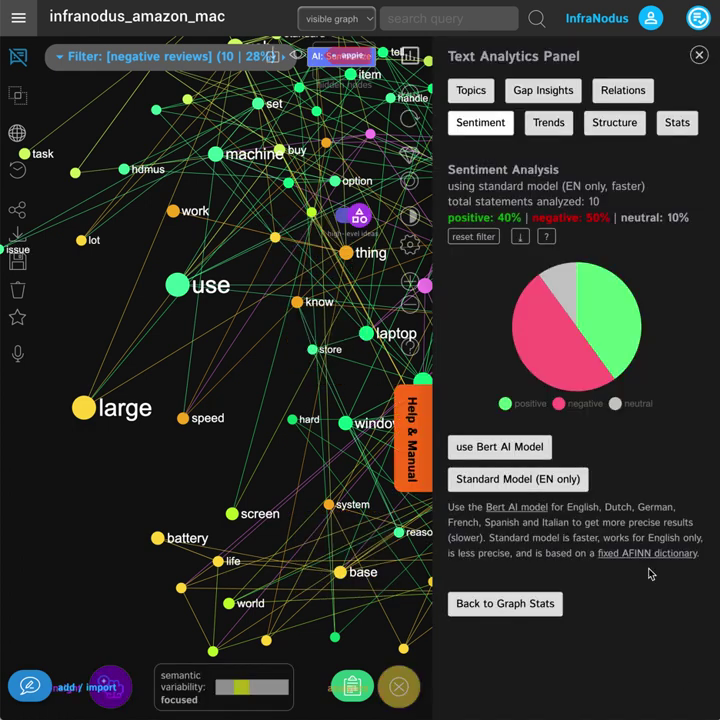
left_click(471, 91)
left_click(601, 306)
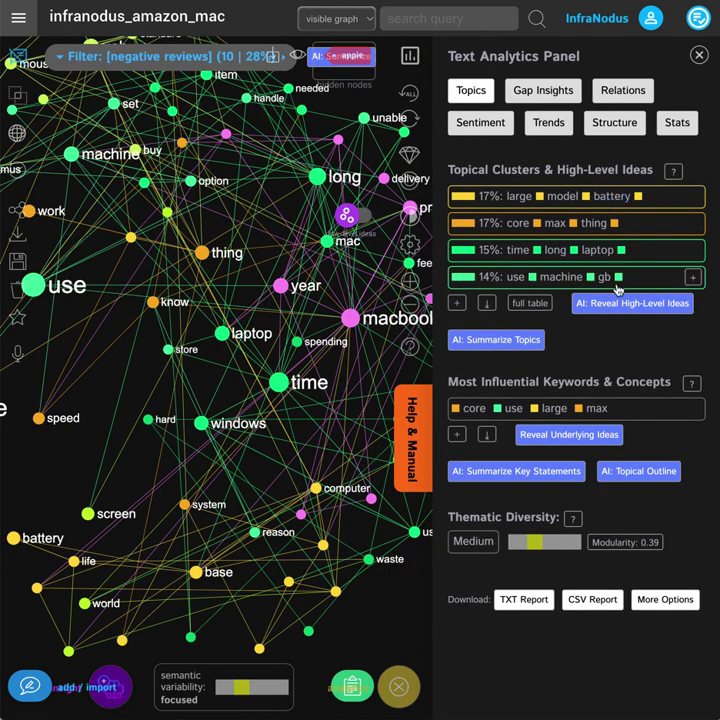
left_click(699, 60)
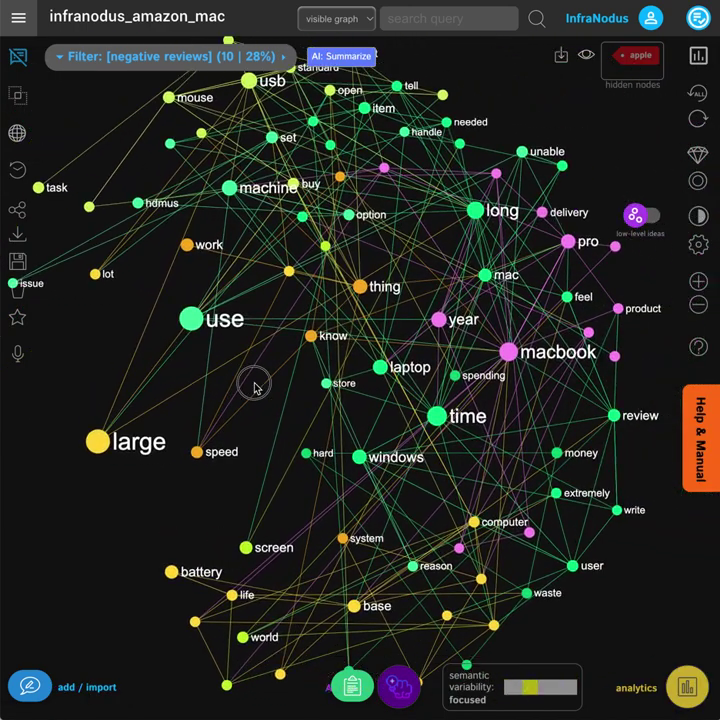
Step: Filter the graph to the 26 positive reviews (72%), inspecting the windows node along the way
left_click(203, 58)
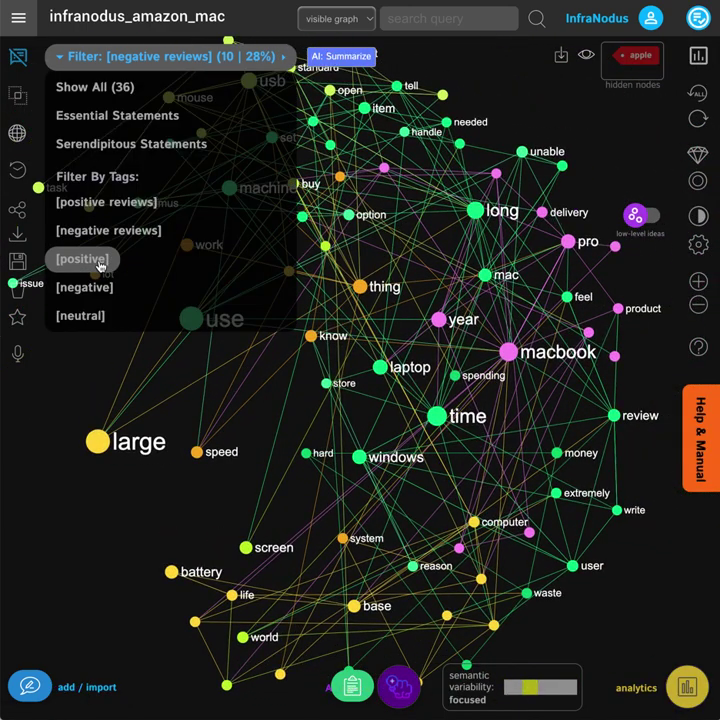
left_click(104, 203)
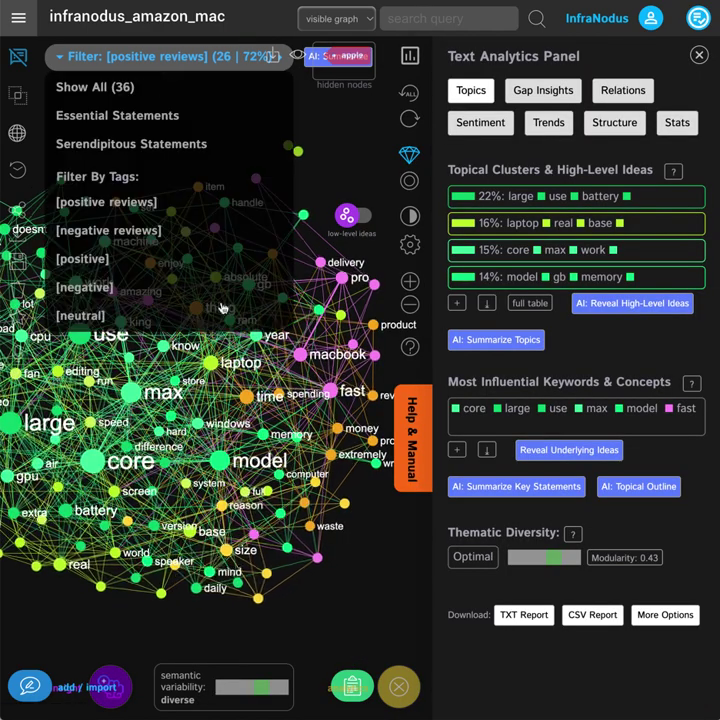
left_click(265, 393)
left_click(348, 219)
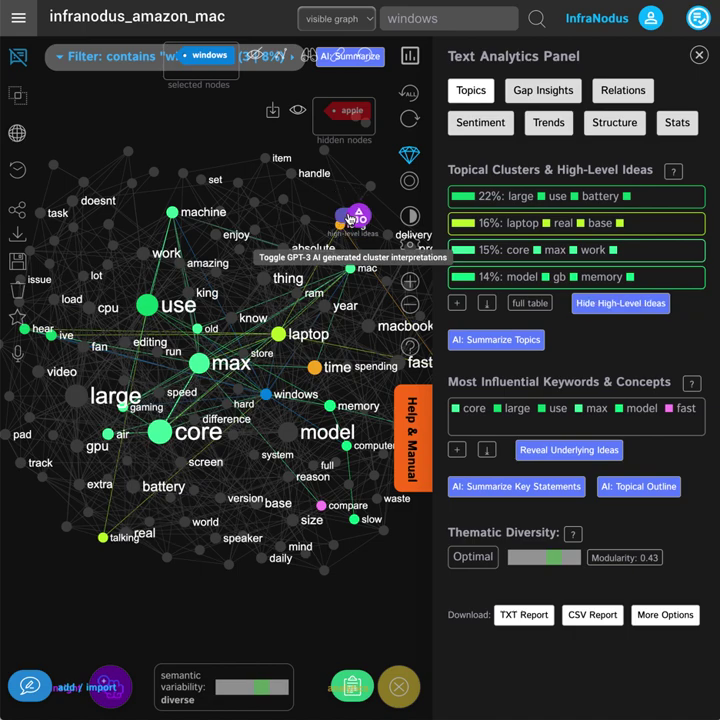
left_click(365, 56)
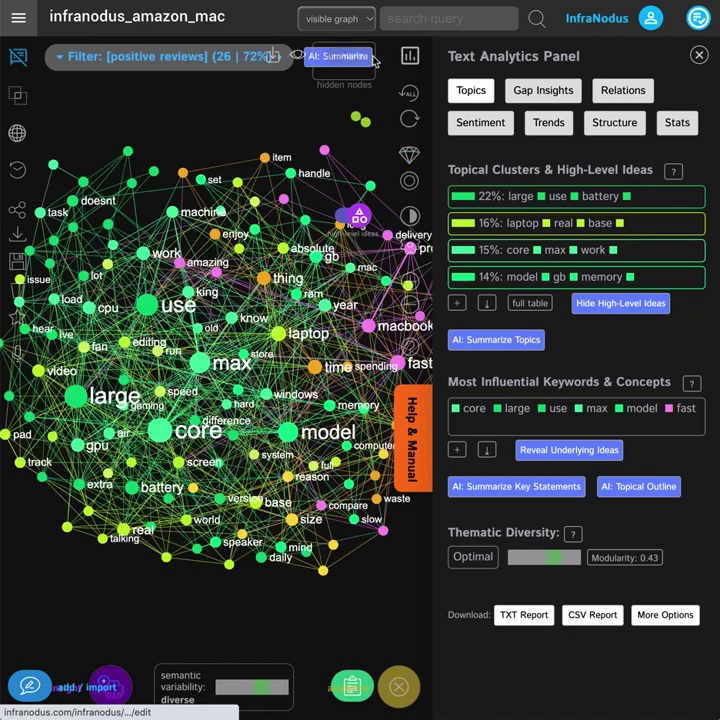
left_click(699, 54)
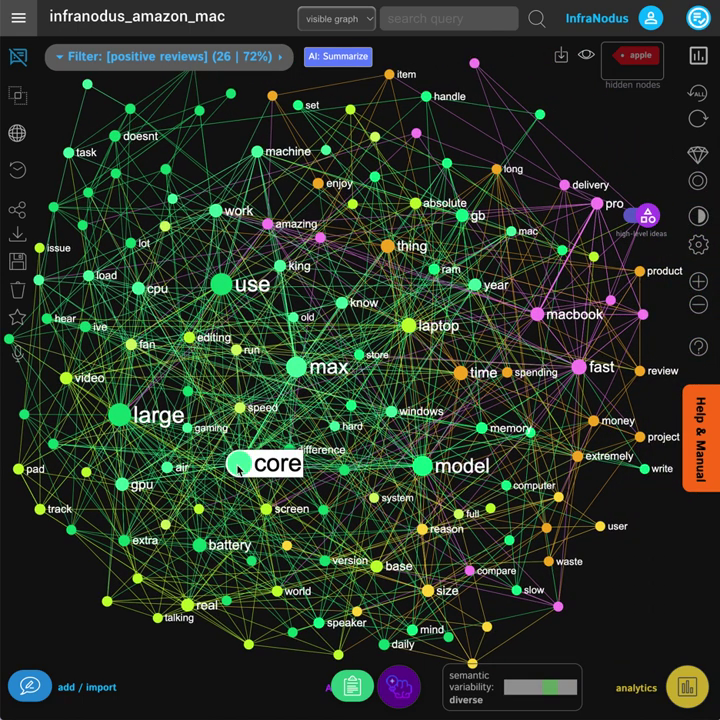
Step: Inspect the core and max nodes separately and together, then restore the full graph
left_click(238, 464)
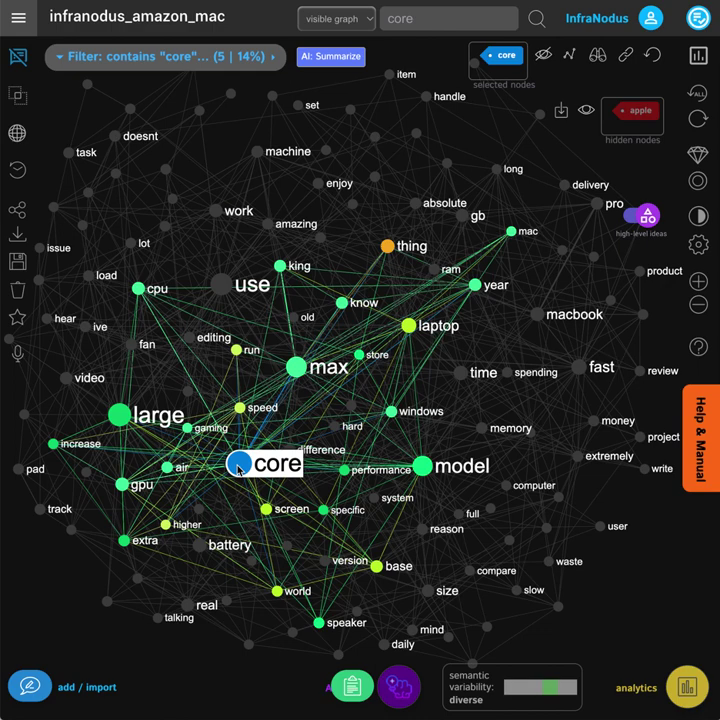
left_click(238, 467)
left_click(299, 368)
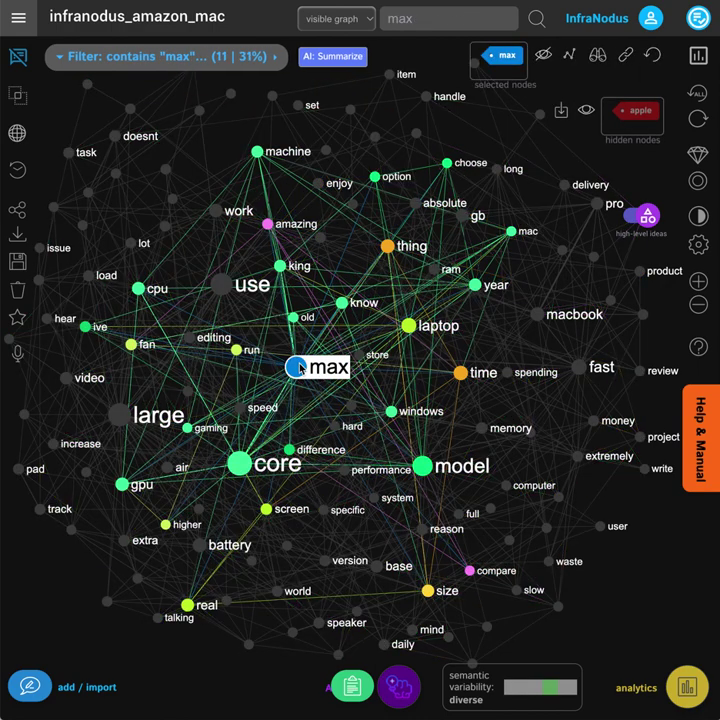
left_click(236, 465)
left_click(236, 465)
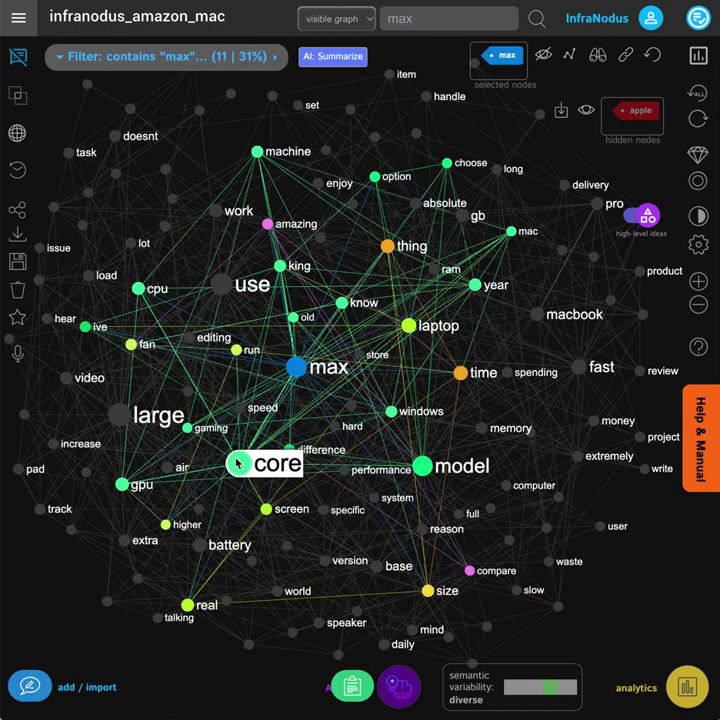
left_click(300, 368)
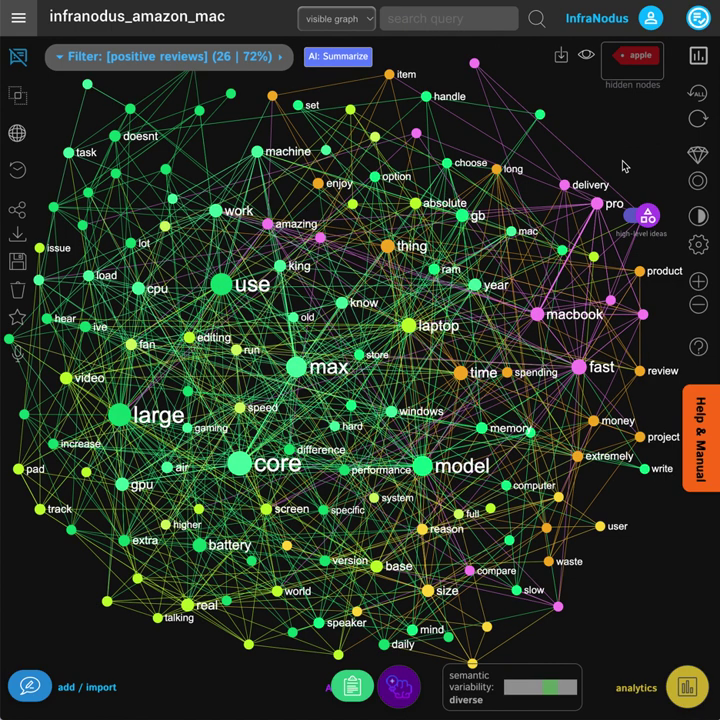
Step: Reveal AI topic labels such as USB Shopping, Machine Setup and PC Performance, then close analytics
left_click(687, 690)
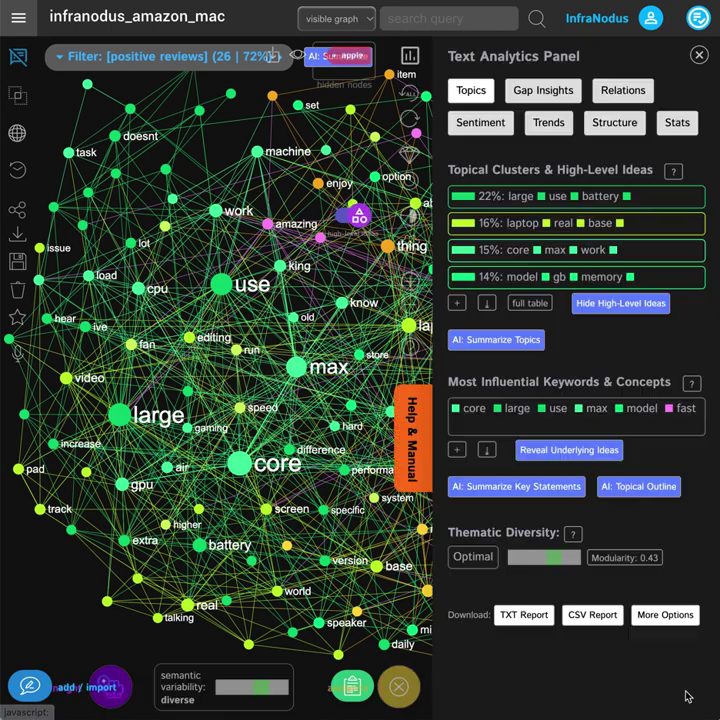
left_click(626, 300)
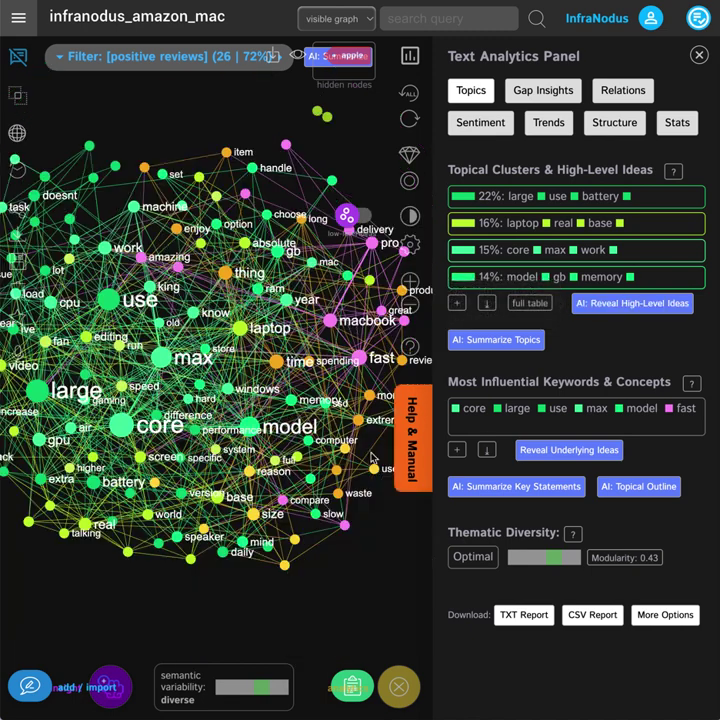
left_click(634, 304)
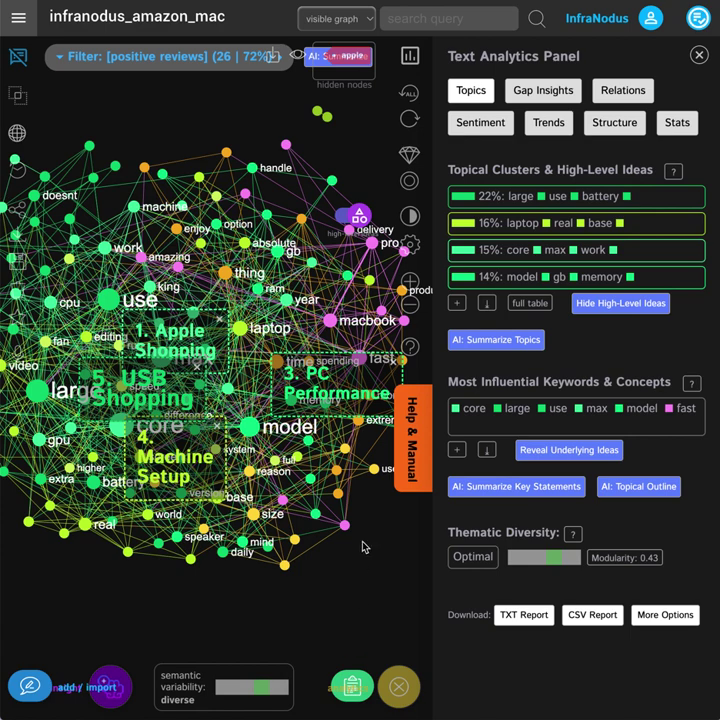
left_click(698, 56)
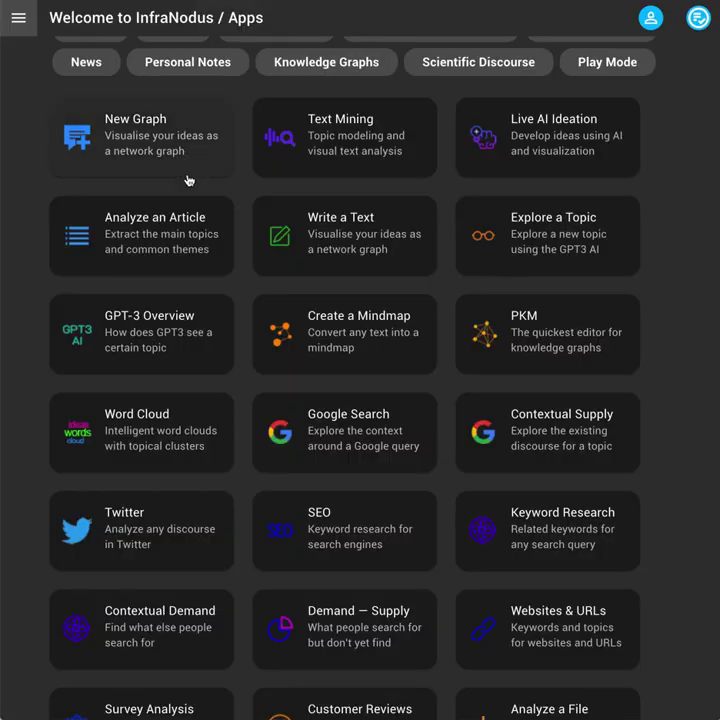
scroll(190, 186, "up", 5)
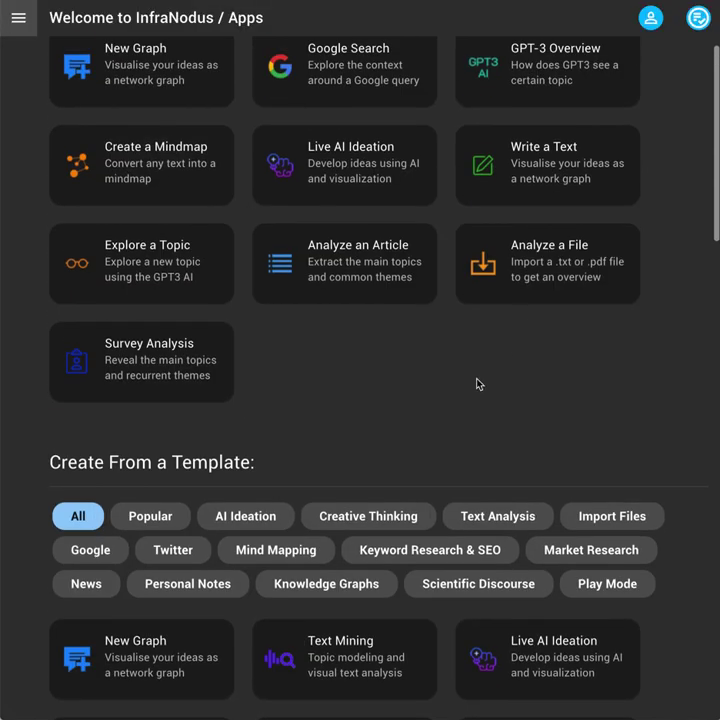
scroll(478, 384, "down", 1)
left_click(576, 505)
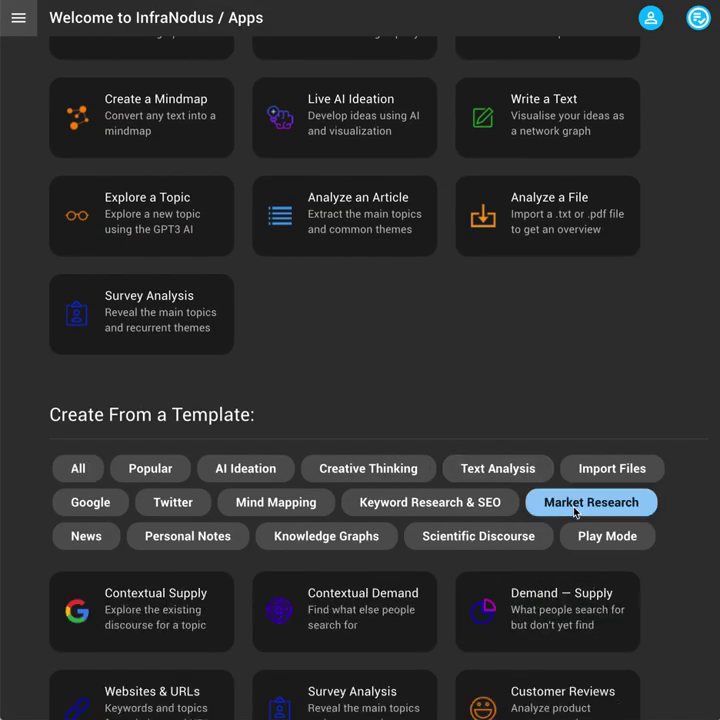
scroll(326, 588, "down", 5)
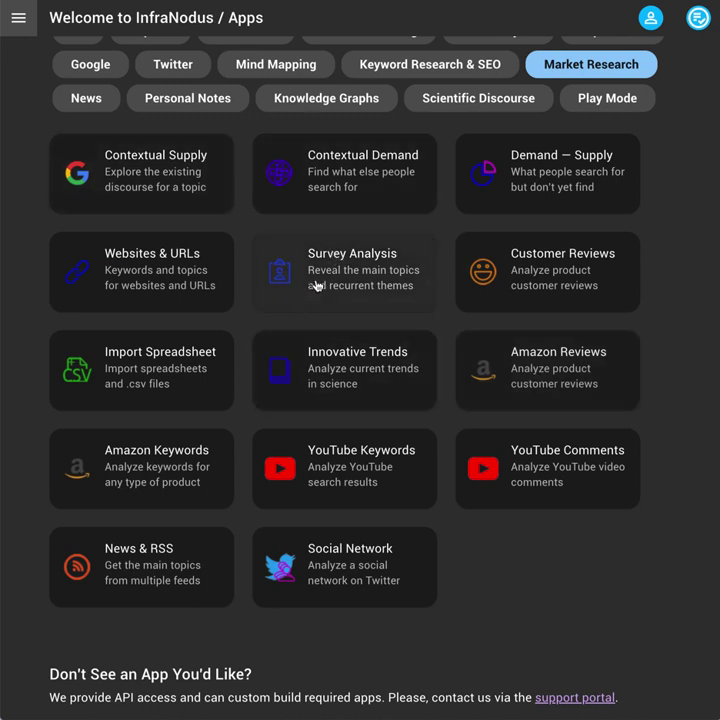
left_click(377, 260)
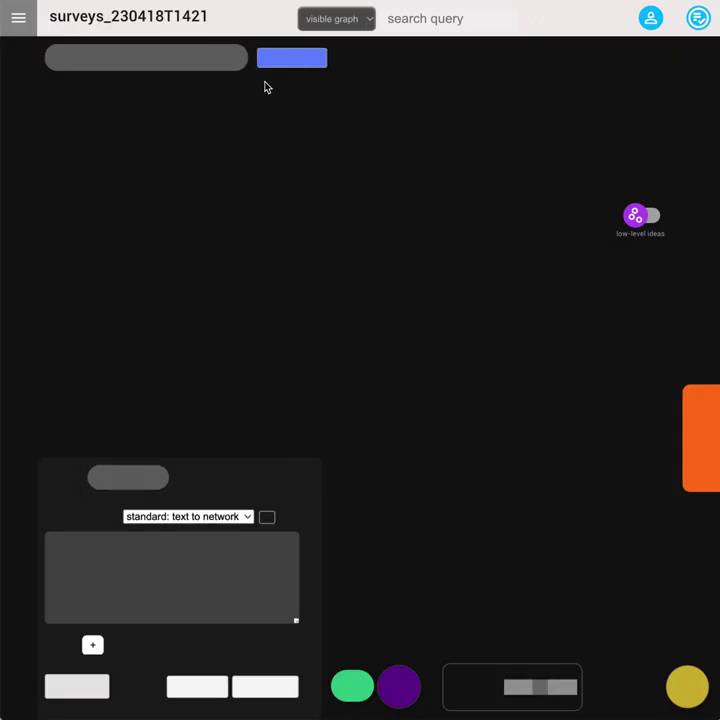